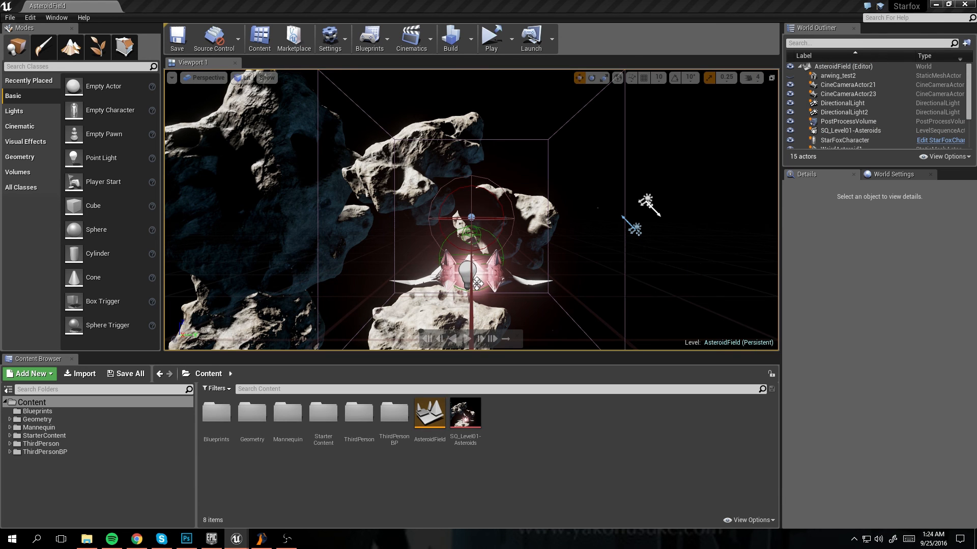
# Play the AsteroidField level in a separate window to preview the game, and close that window
pyautogui.click(287, 539)
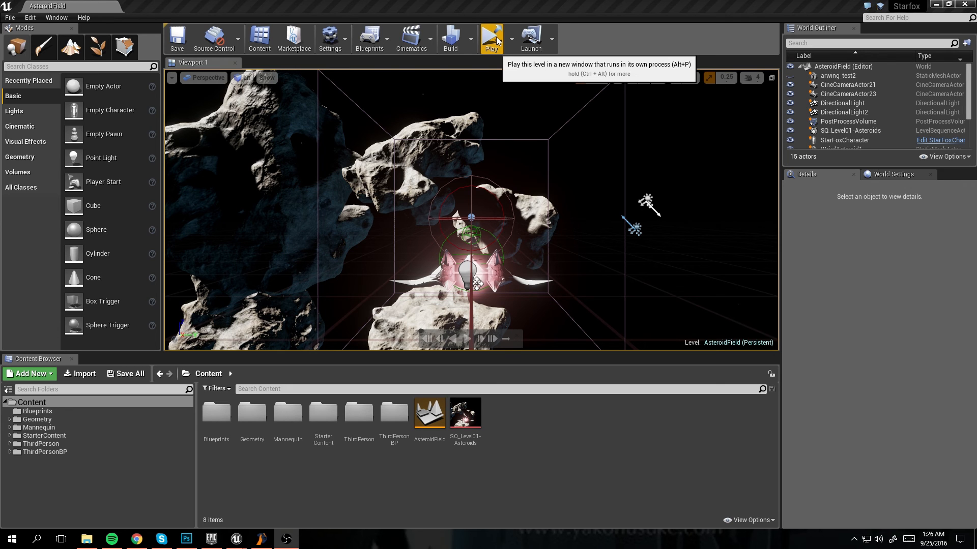
pyautogui.moveTo(976, 66)
pyautogui.mouseDown()
pyautogui.moveTo(409, 53)
pyautogui.moveTo(406, 46)
pyautogui.moveTo(976, 66)
pyautogui.mouseUp()
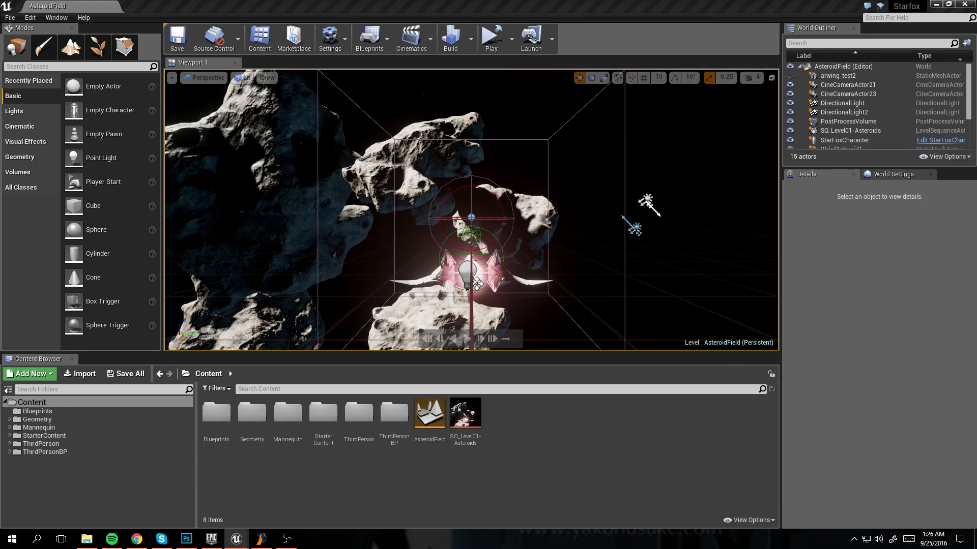
pyautogui.click(484, 40)
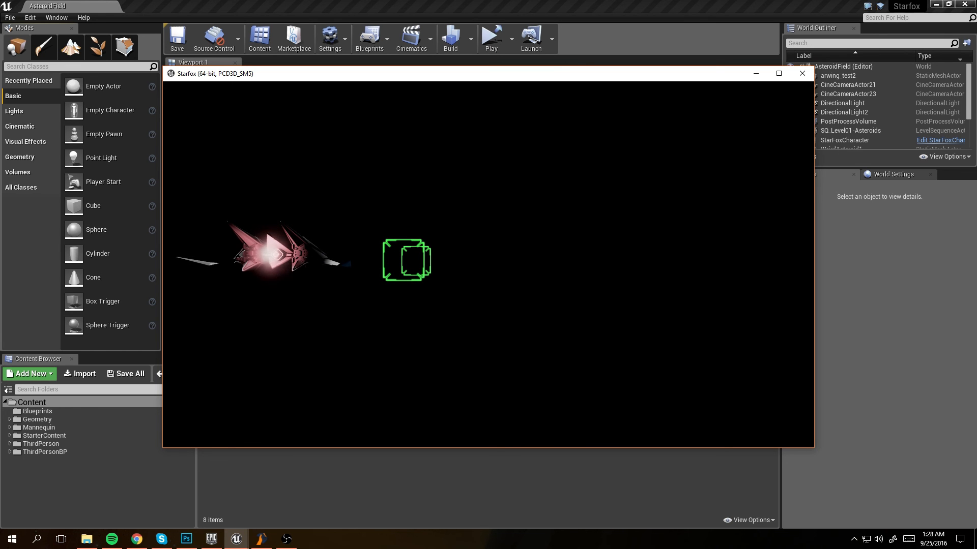
pyautogui.press('super')
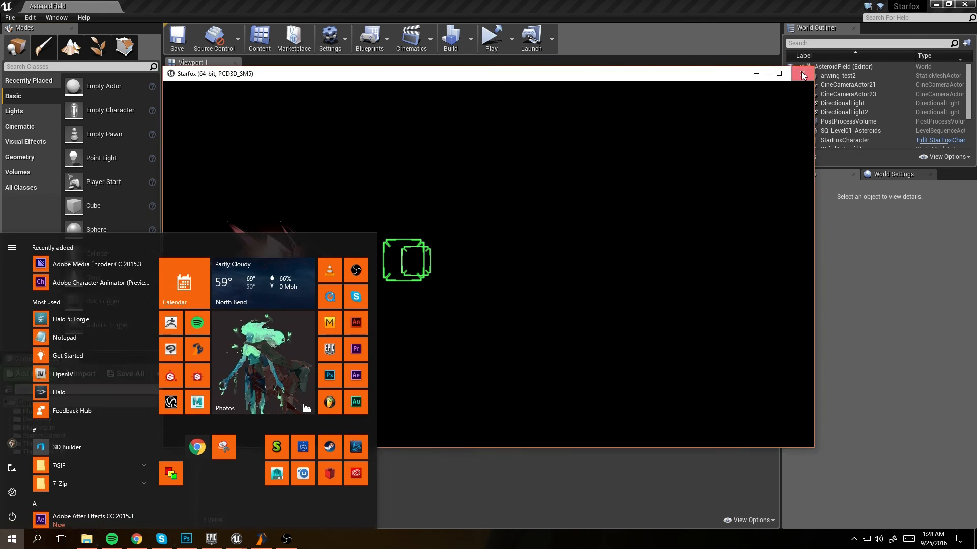
pyautogui.click(802, 73)
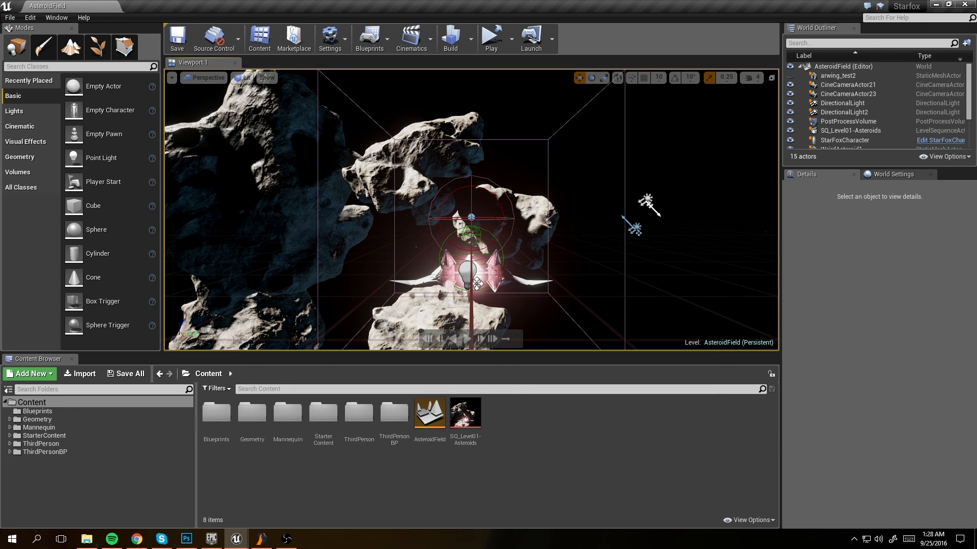
# Bring up the SQ_Level01-Asteroids sequence beside the viewport and play it from near its start into the second camera shot
pyautogui.moveTo(976, 83); pyautogui.dragTo(383, 48)
pyautogui.moveTo(566, 463); pyautogui.dragTo(539, 463)
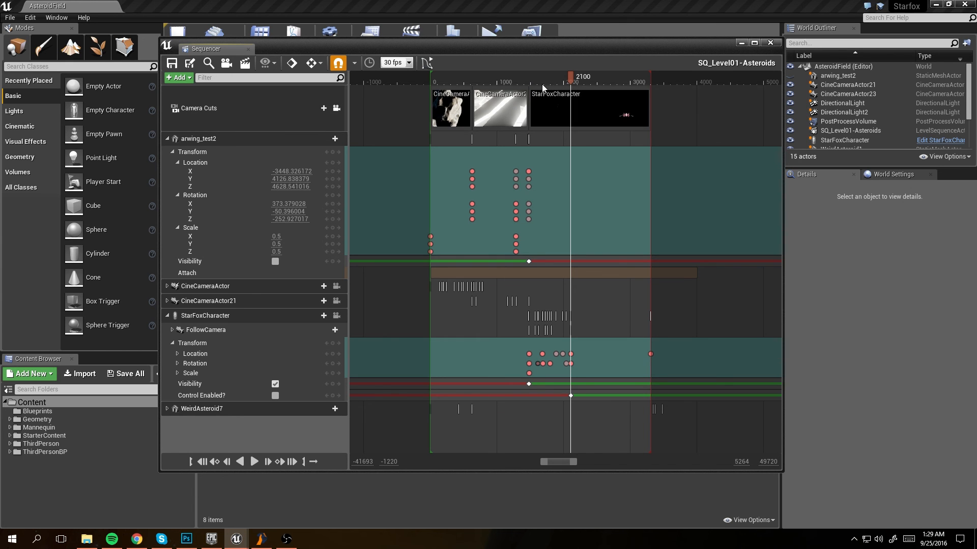
pyautogui.moveTo(563, 53); pyautogui.dragTo(591, 63)
pyautogui.moveTo(182, 53); pyautogui.dragTo(339, 180)
pyautogui.moveTo(546, 187); pyautogui.dragTo(686, 183)
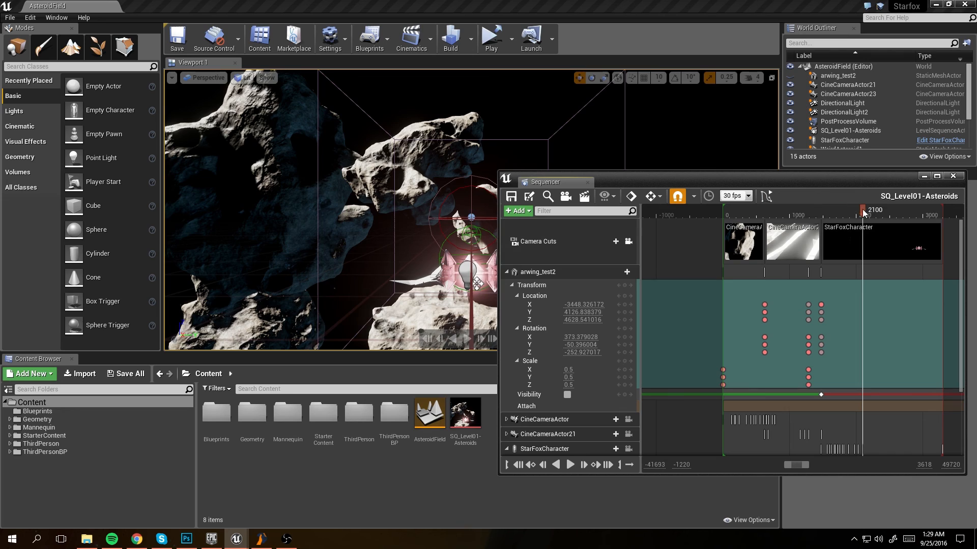
pyautogui.moveTo(862, 209); pyautogui.dragTo(744, 225)
pyautogui.moveTo(726, 183); pyautogui.dragTo(732, 109)
pyautogui.click(576, 391)
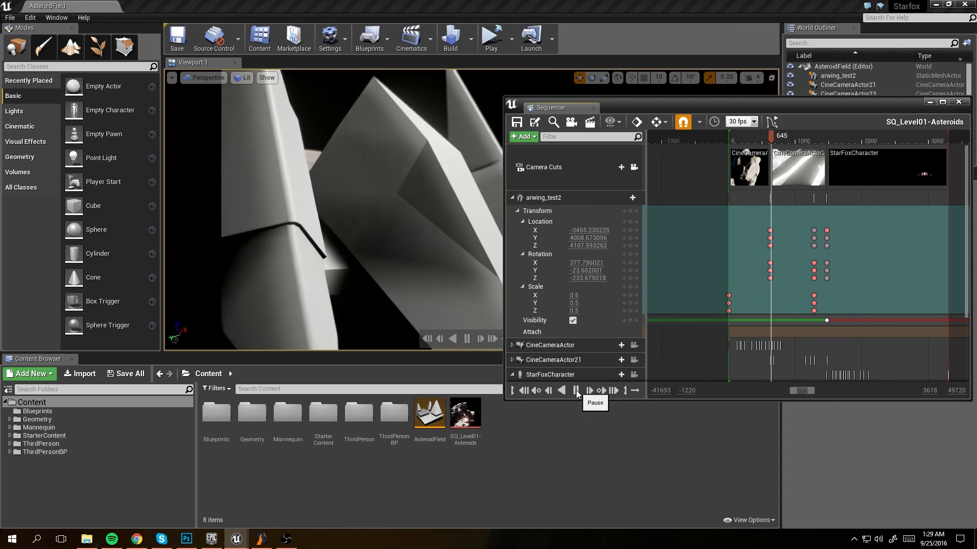
pyautogui.click(577, 392)
# Scrub the sequence to frame 786 in the second camera shot, keeping Sequencer clear of the viewport while checking the view
pyautogui.moveTo(691, 105); pyautogui.dragTo(834, 185)
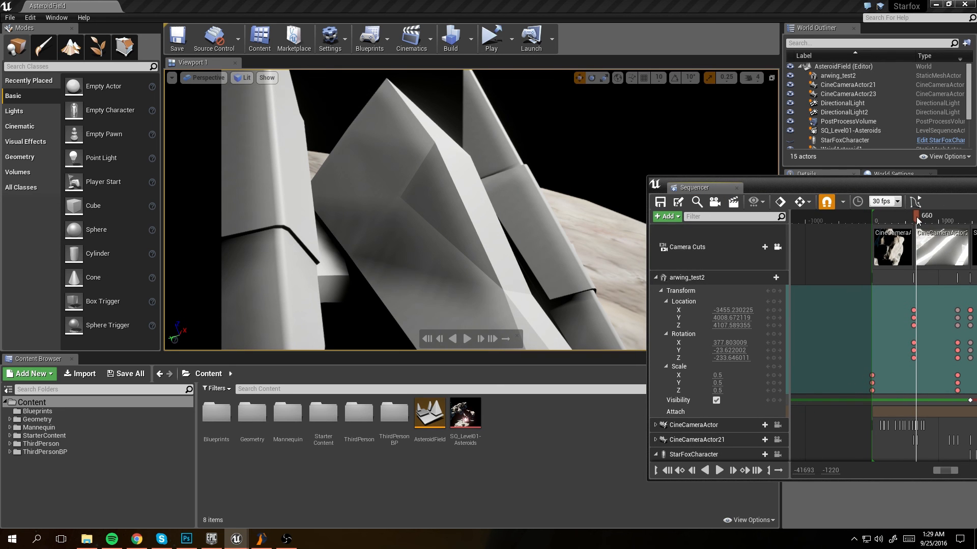
pyautogui.moveTo(917, 216); pyautogui.dragTo(923, 223)
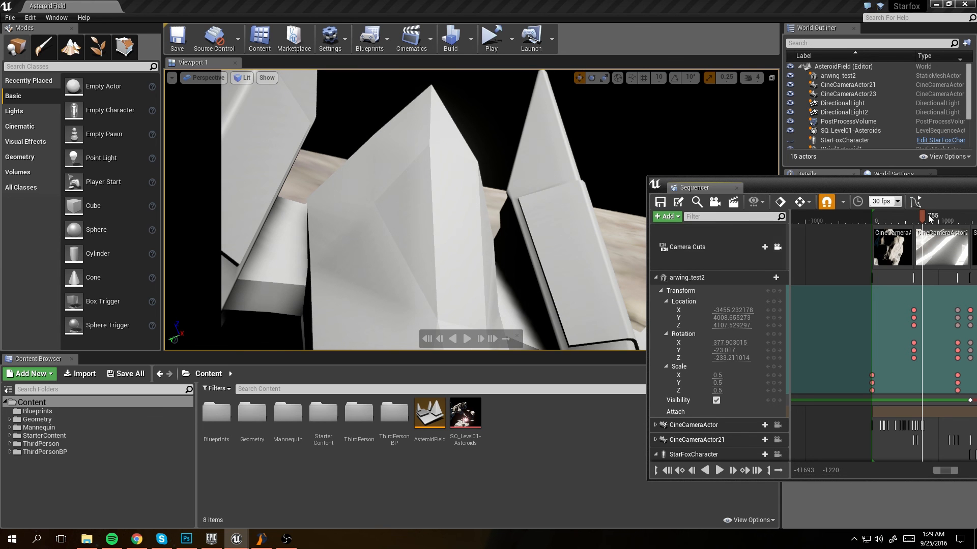
pyautogui.moveTo(924, 217); pyautogui.dragTo(924, 219)
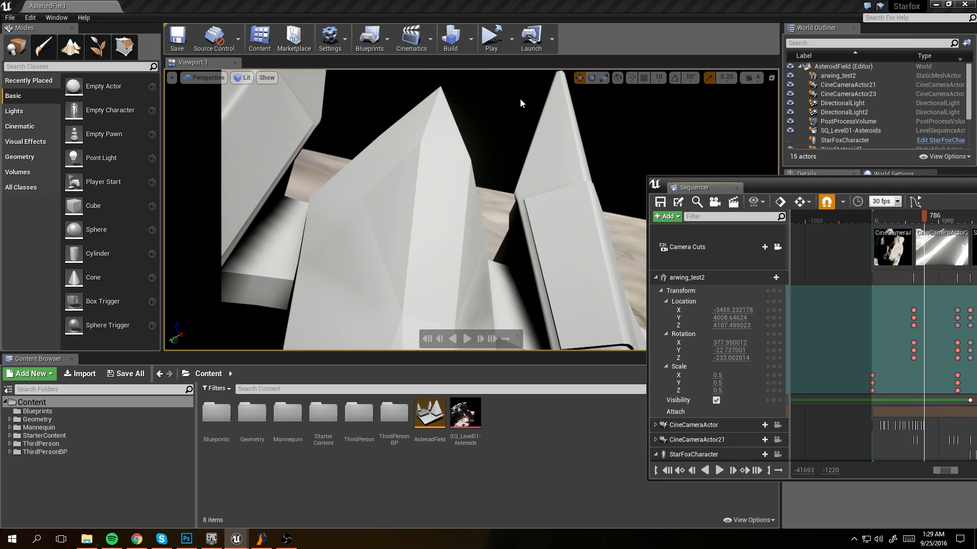
pyautogui.moveTo(905, 188); pyautogui.dragTo(969, 95)
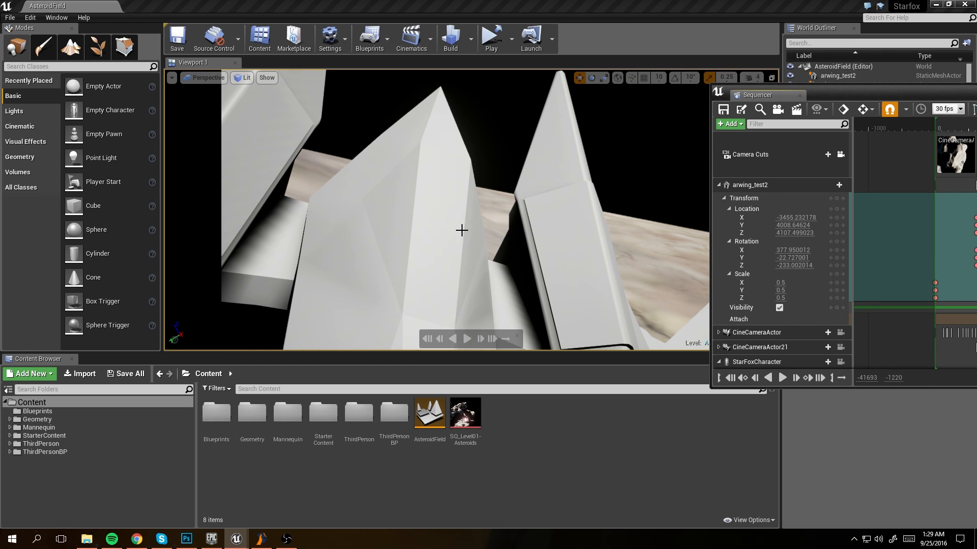
pyautogui.moveTo(890, 90); pyautogui.dragTo(679, 115)
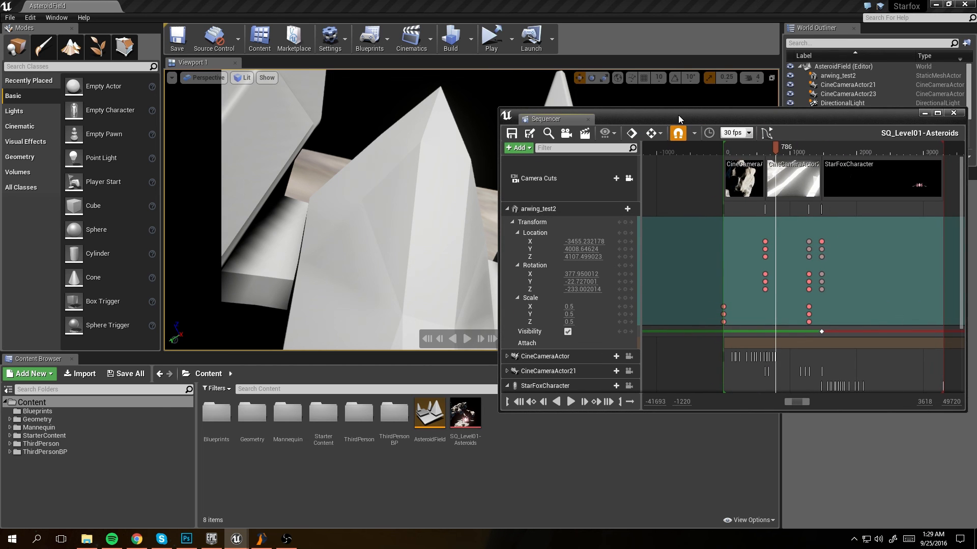
# Collapse the arwing_test2 track, expand CineCameraActor21, and key its Y rotation to -11.331 at frame 786
pyautogui.click(507, 209)
pyautogui.click(544, 239)
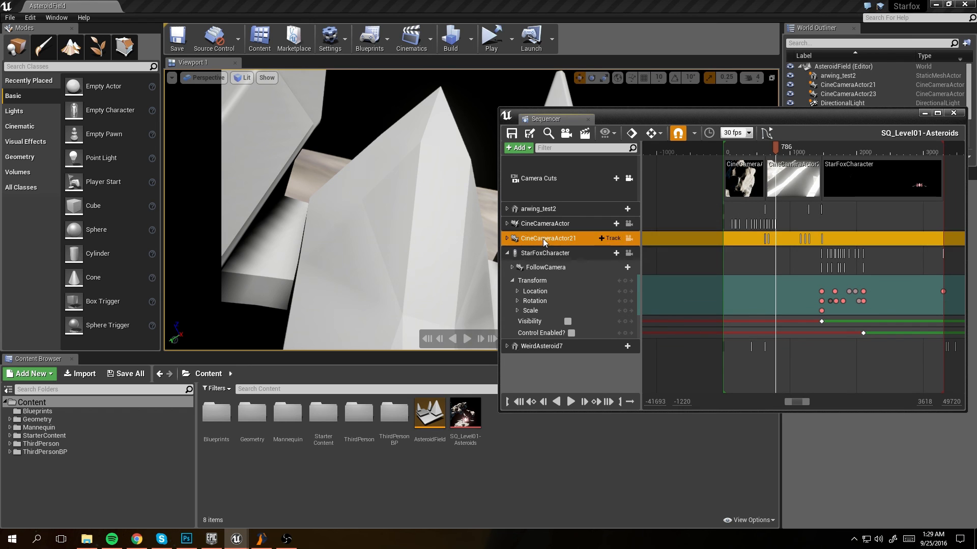
pyautogui.click(507, 239)
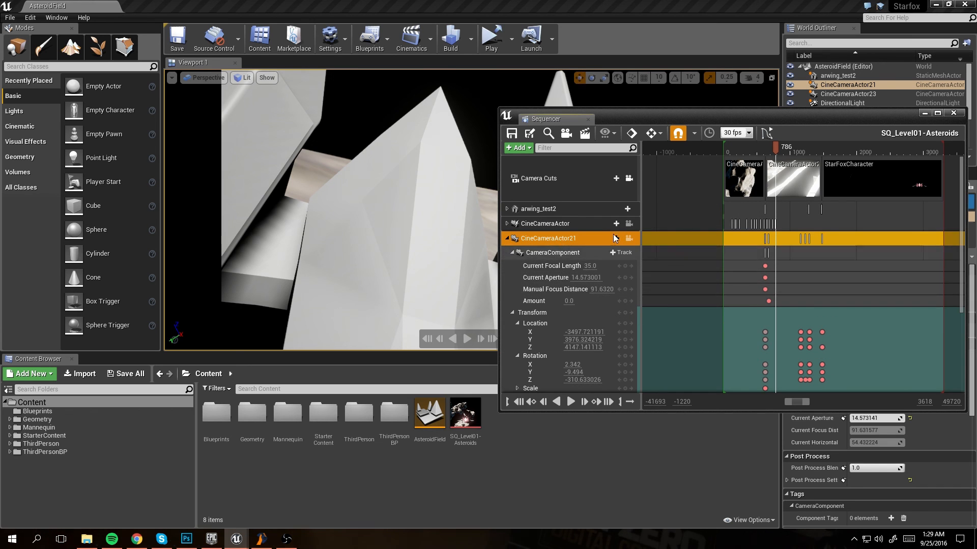
pyautogui.scroll(-2, 555, 237)
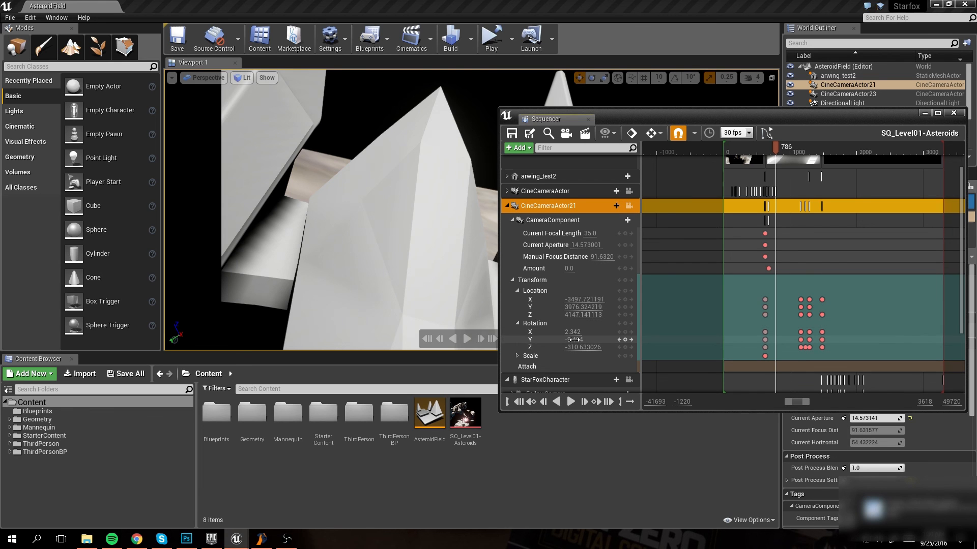
pyautogui.moveTo(574, 339)
pyautogui.mouseDown()
pyautogui.moveTo(558, 339)
pyautogui.moveTo(576, 332)
pyautogui.moveTo(572, 348)
pyautogui.moveTo(585, 339)
pyautogui.mouseUp()
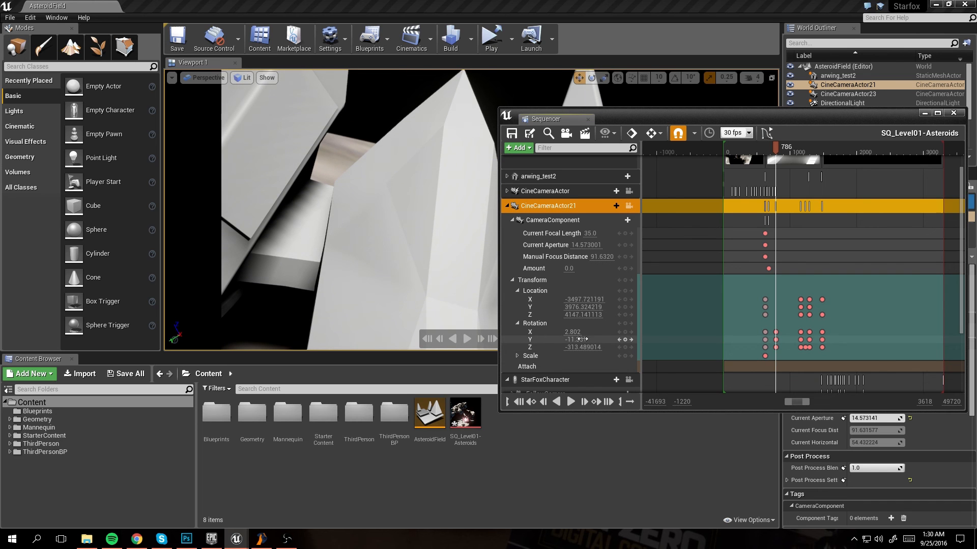
# Examine the re-angled CineCameraActor21 shot in the uncovered viewport and bring the Sequencer window back into view
pyautogui.moveTo(667, 112); pyautogui.dragTo(756, 108)
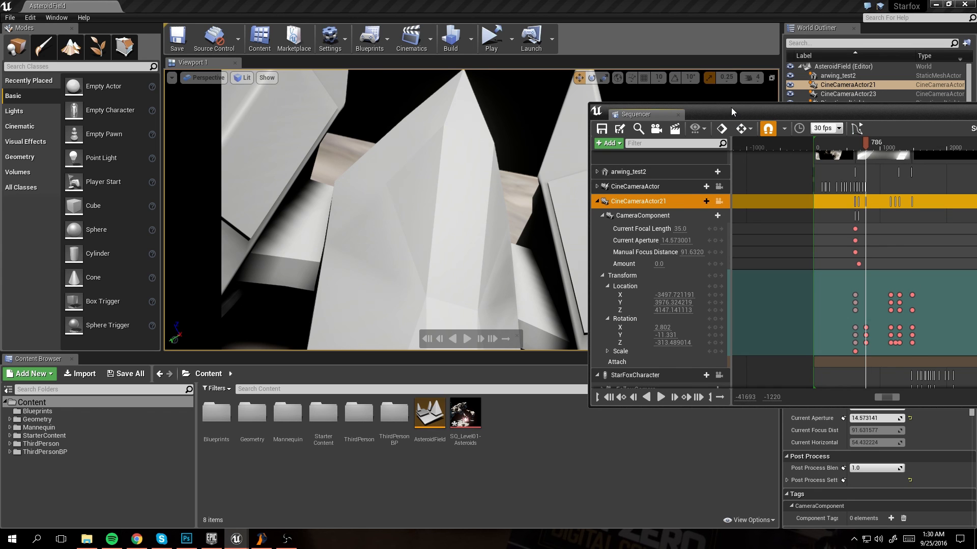
pyautogui.moveTo(731, 108); pyautogui.dragTo(976, 108)
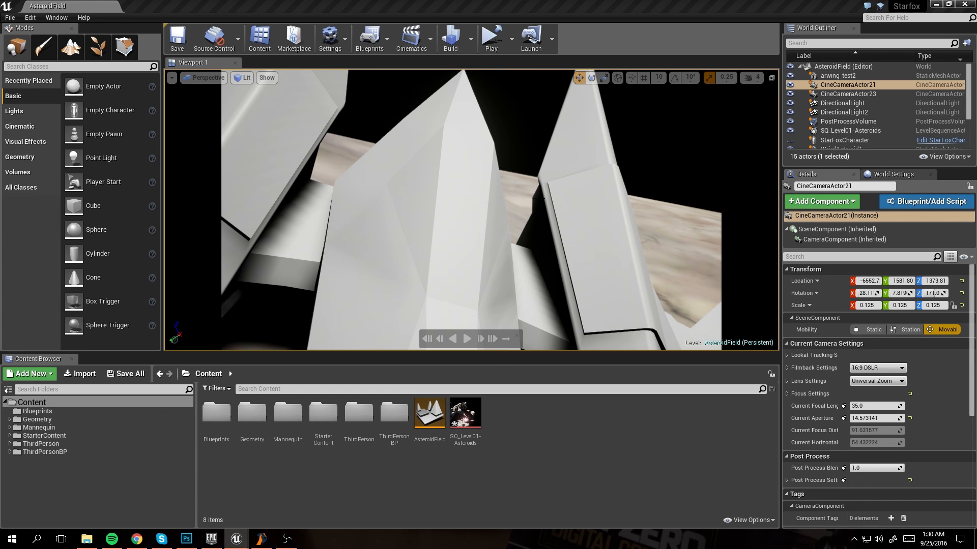
pyautogui.moveTo(964, 108); pyautogui.dragTo(327, 122)
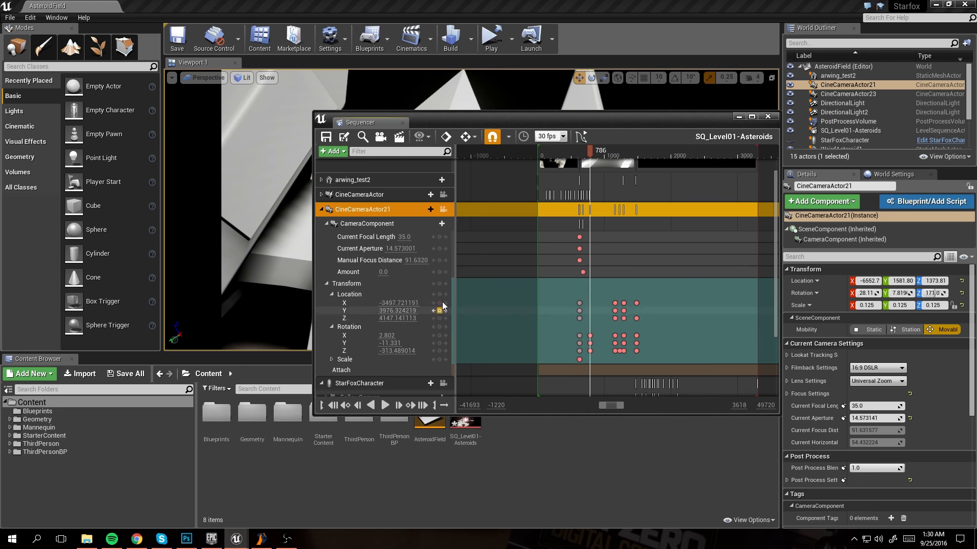
pyautogui.moveTo(517, 130); pyautogui.dragTo(556, 115)
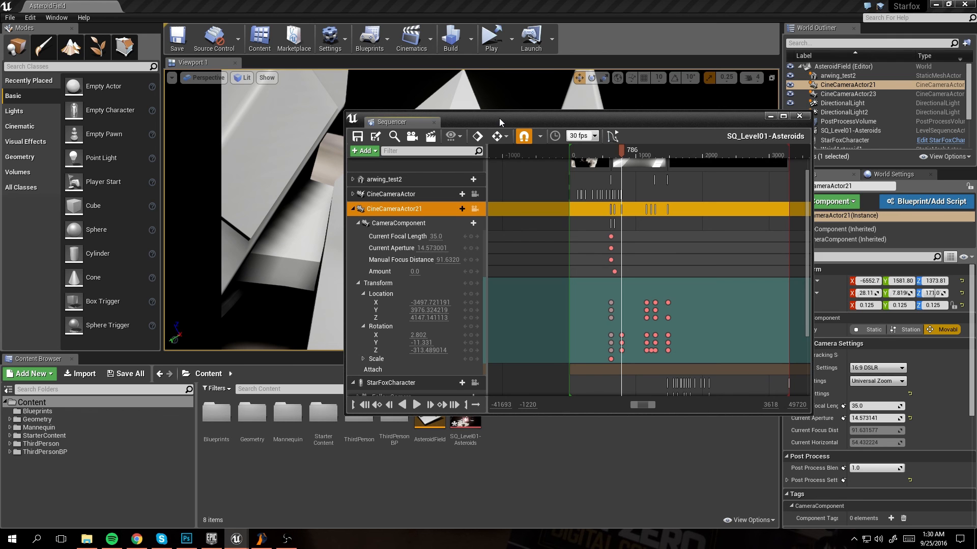
pyautogui.moveTo(499, 118); pyautogui.dragTo(447, 139)
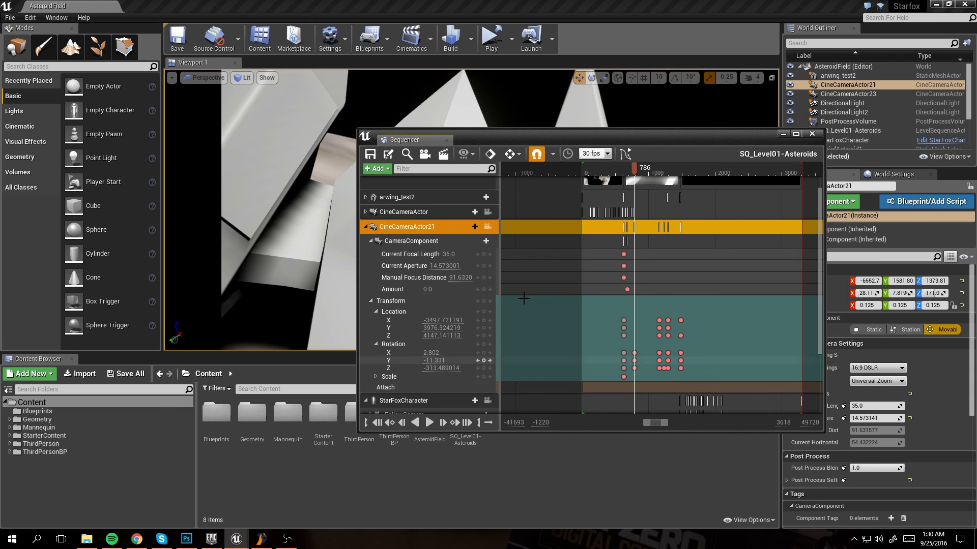
# Save the SQ_Level01-Asteroids sequence with automatic keying left off, and minimise Sequencer
pyautogui.click(490, 154)
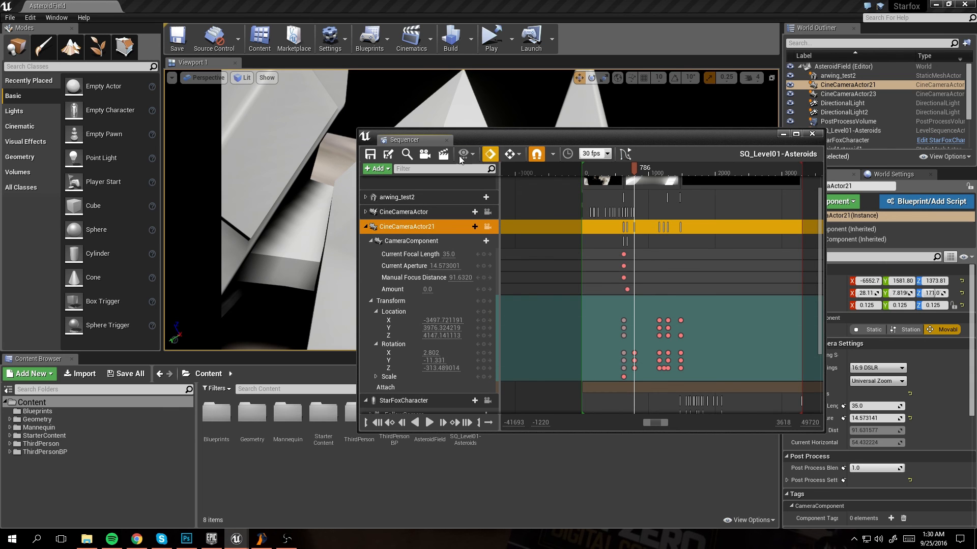
pyautogui.click(372, 157)
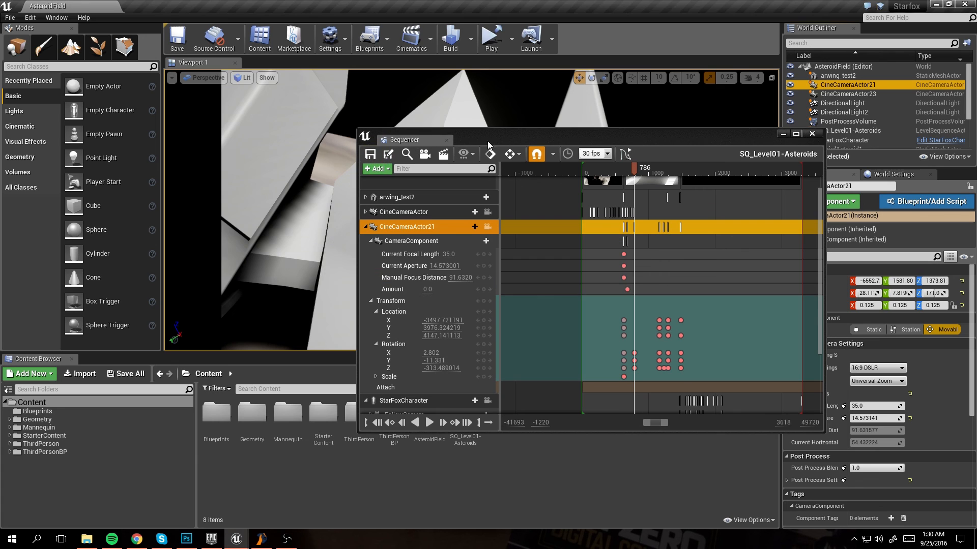
pyautogui.click(783, 134)
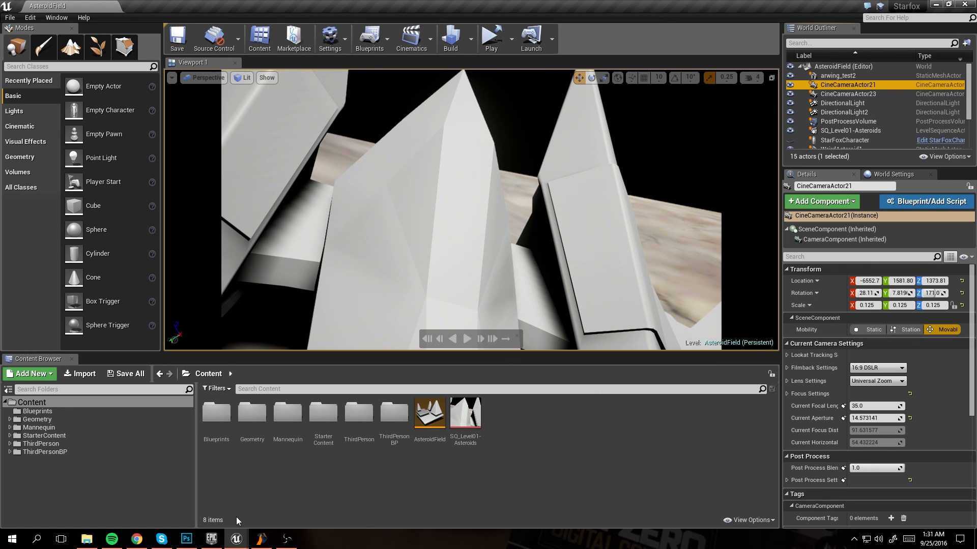
# Restore Sequencer, scrub to frame 633, move it off the viewport, and play the sequence from there before pausing it
pyautogui.moveTo(240, 543)
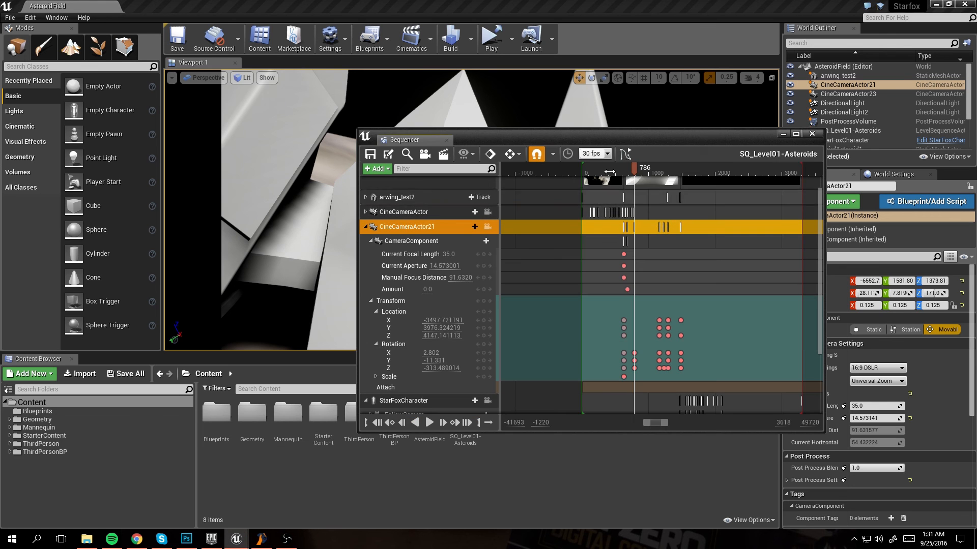
pyautogui.moveTo(595, 136); pyautogui.dragTo(731, 237)
pyautogui.moveTo(773, 273); pyautogui.dragTo(763, 272)
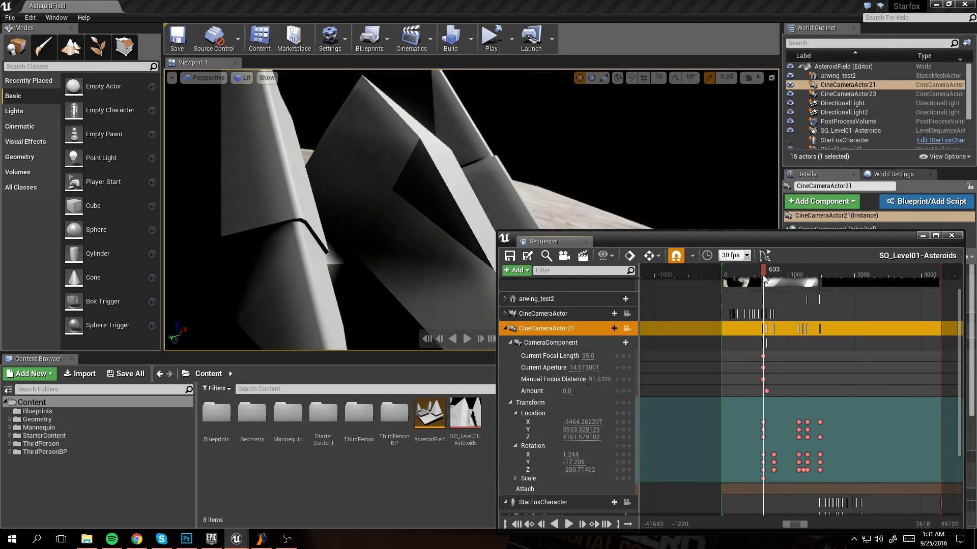
pyautogui.moveTo(690, 241); pyautogui.dragTo(976, 145)
pyautogui.click(591, 421)
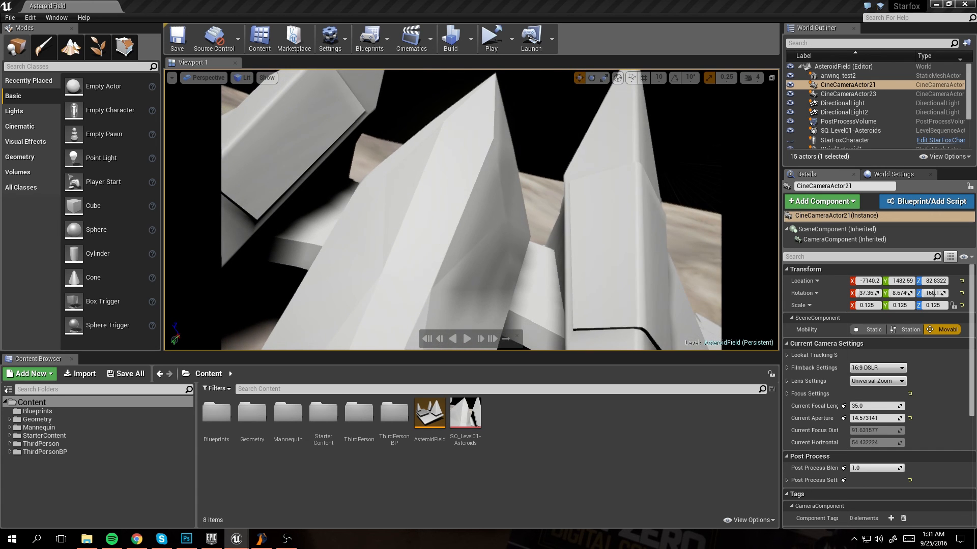
pyautogui.press('space')
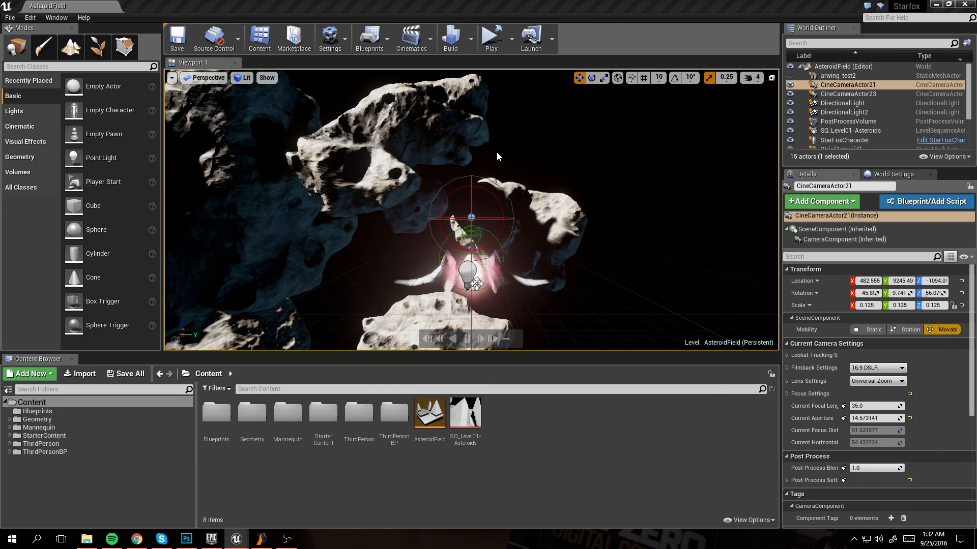
pyautogui.click(466, 339)
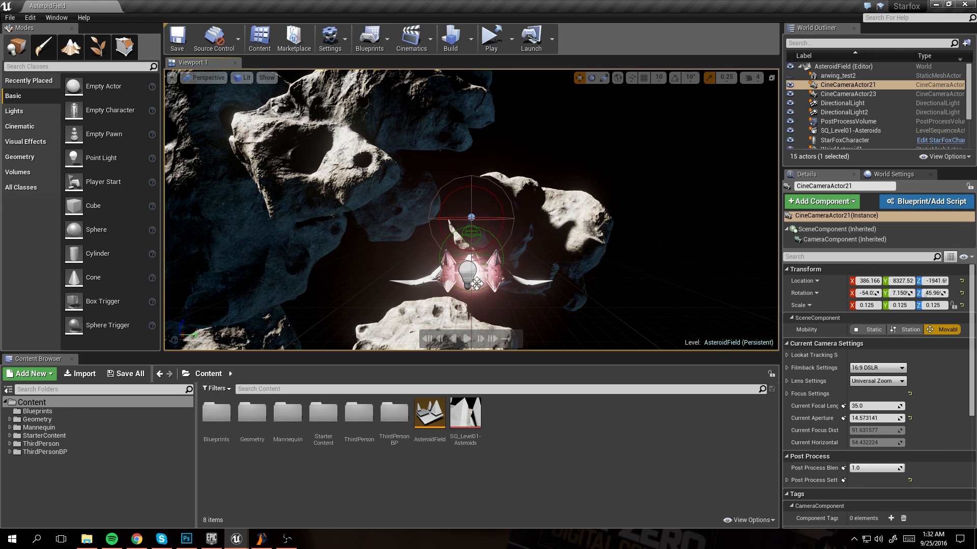
# Switch to Photoshop and view the StarfoxLevelBoard.psd storyboard and the starfox_conc1.psd concept art
pyautogui.click(192, 537)
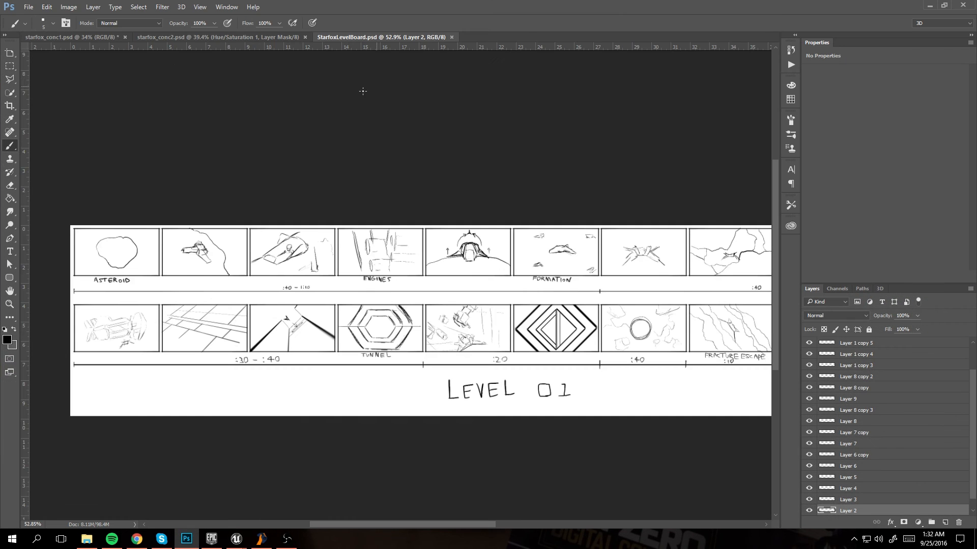
pyautogui.click(87, 35)
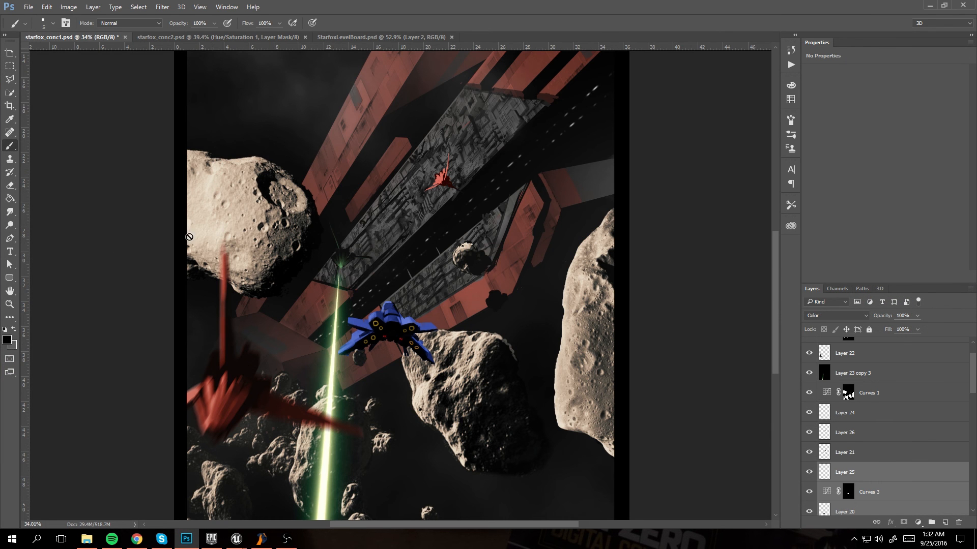
pyautogui.click(11, 303)
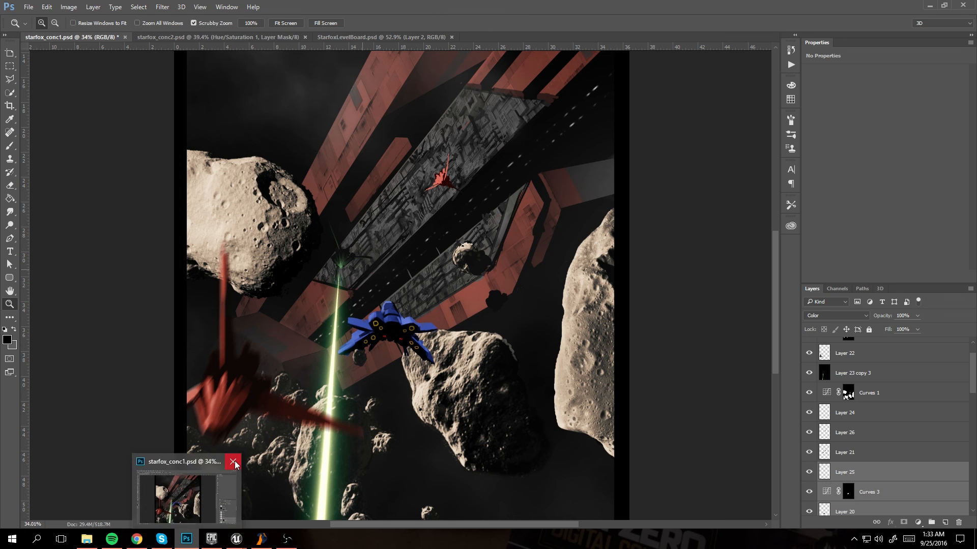
# Switch back to Unreal Editor and bring up its Sequencer window
pyautogui.moveTo(239, 539)
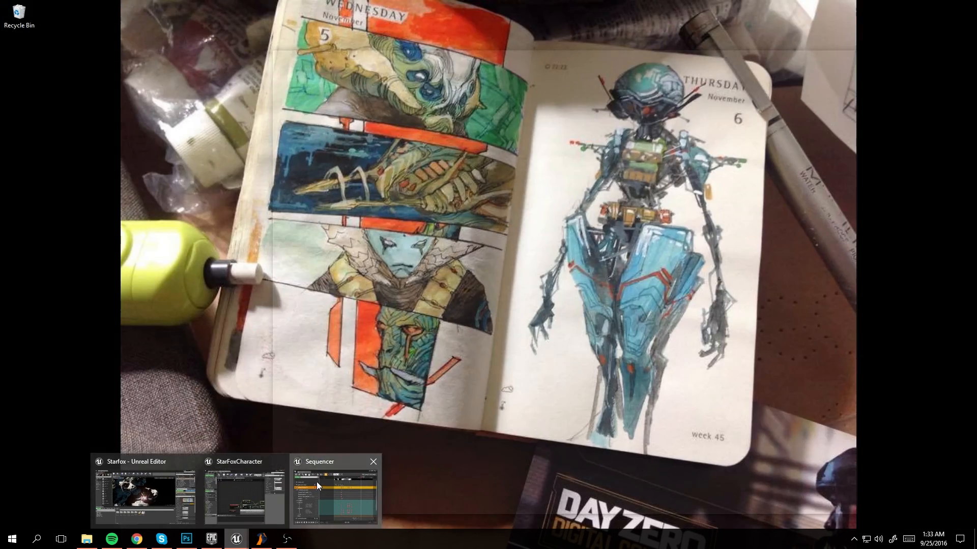
pyautogui.click(317, 483)
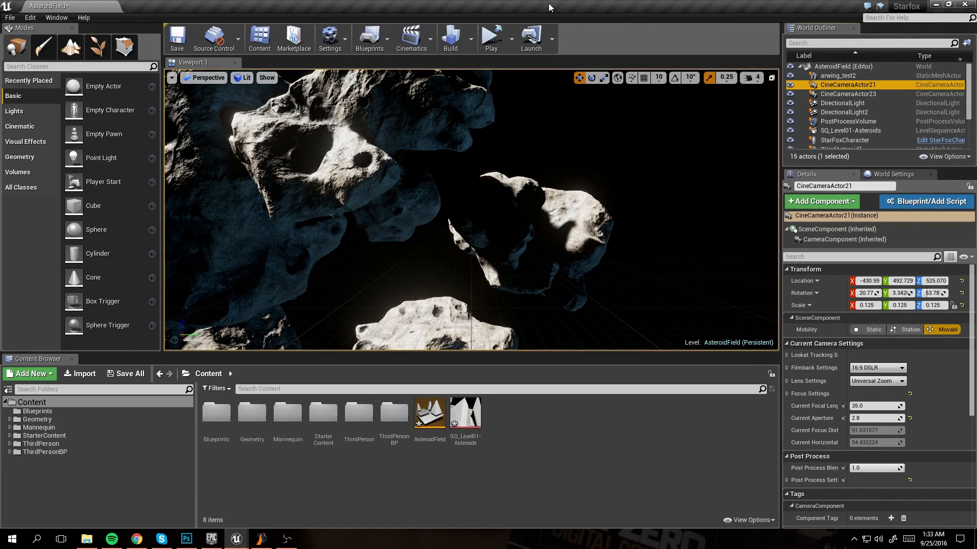
# Switch to Photoshop and examine the starfox_conc1.psd concept art, from the full composition to a close-up of the blue ship
pyautogui.click(934, 4)
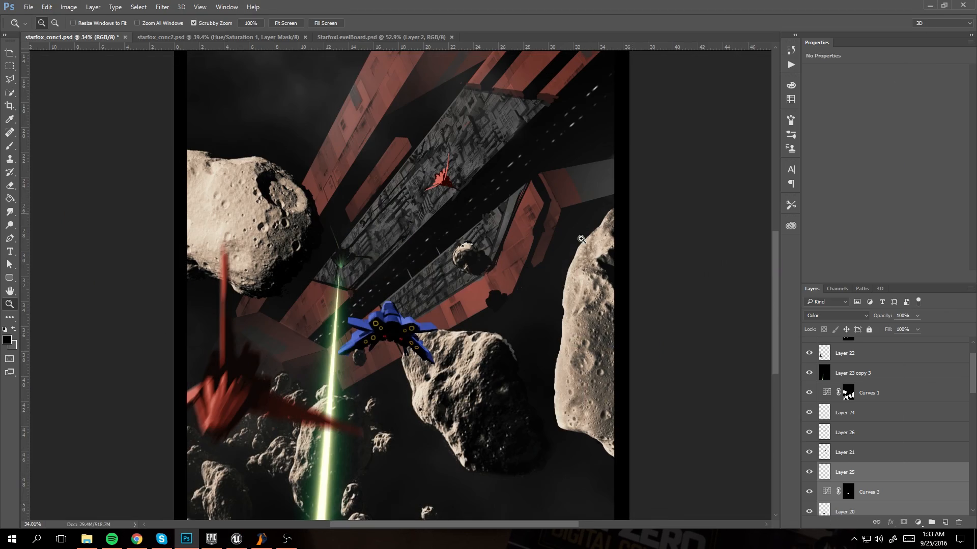
pyautogui.moveTo(432, 369); pyautogui.dragTo(423, 310)
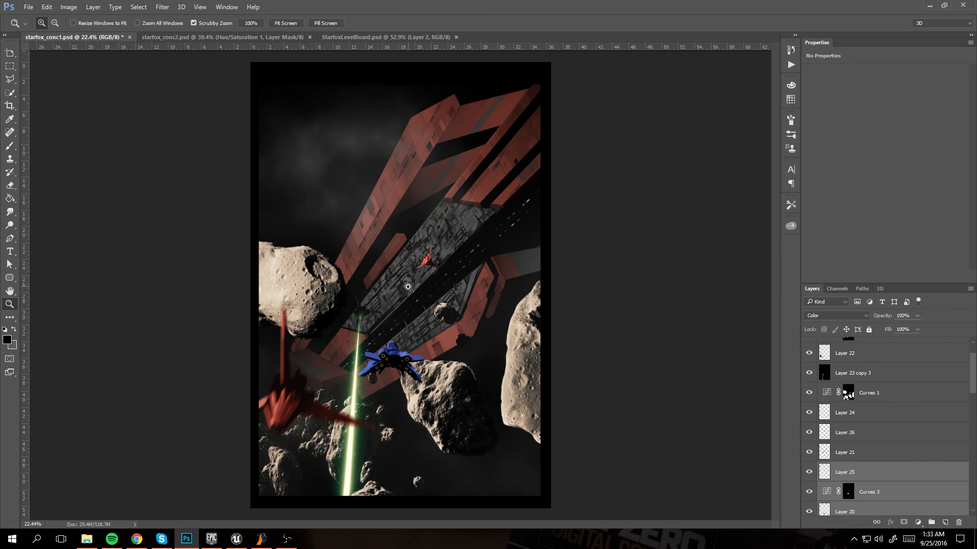
pyautogui.moveTo(385, 378); pyautogui.dragTo(458, 397)
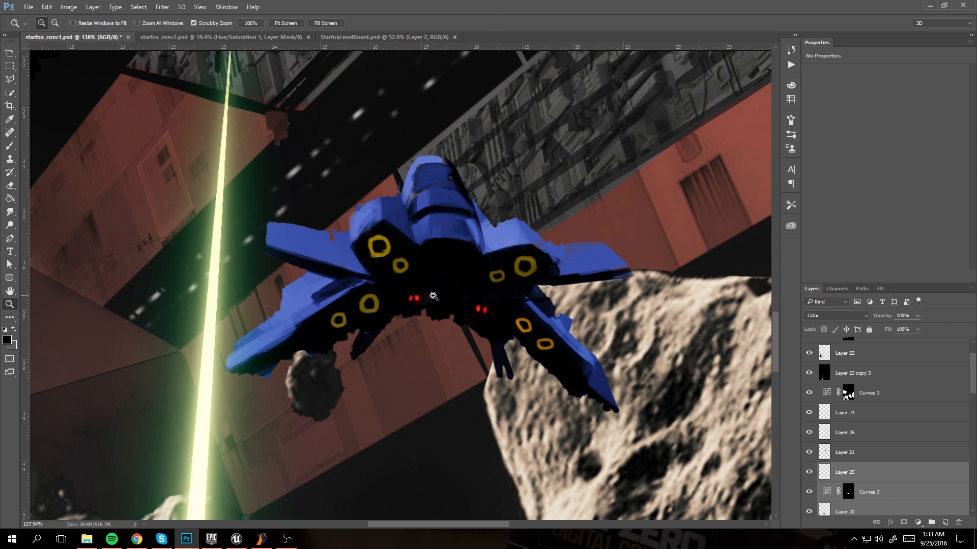
pyautogui.moveTo(433, 296); pyautogui.dragTo(393, 304)
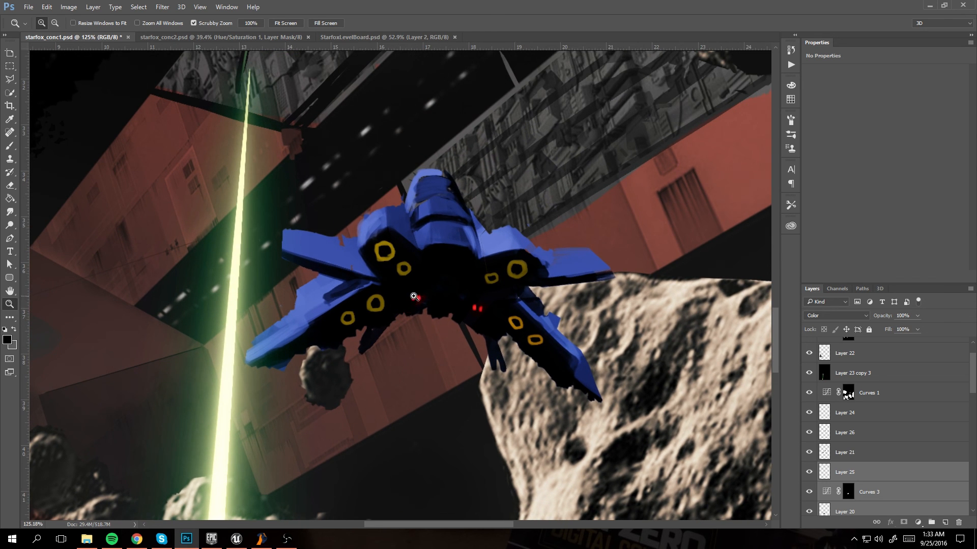
pyautogui.moveTo(479, 308); pyautogui.dragTo(428, 306)
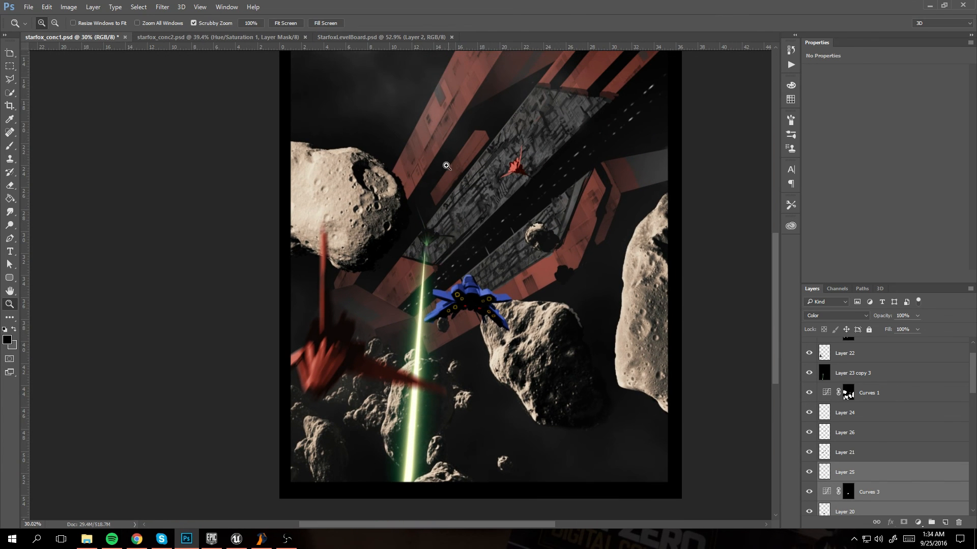
# View the starfox_conc2.psd concept art with its purple tunnel and blue ship centred on the canvas
pyautogui.click(213, 40)
pyautogui.keyDown('alt'); pyautogui.scroll(-2, 374, 214); pyautogui.keyUp('alt')
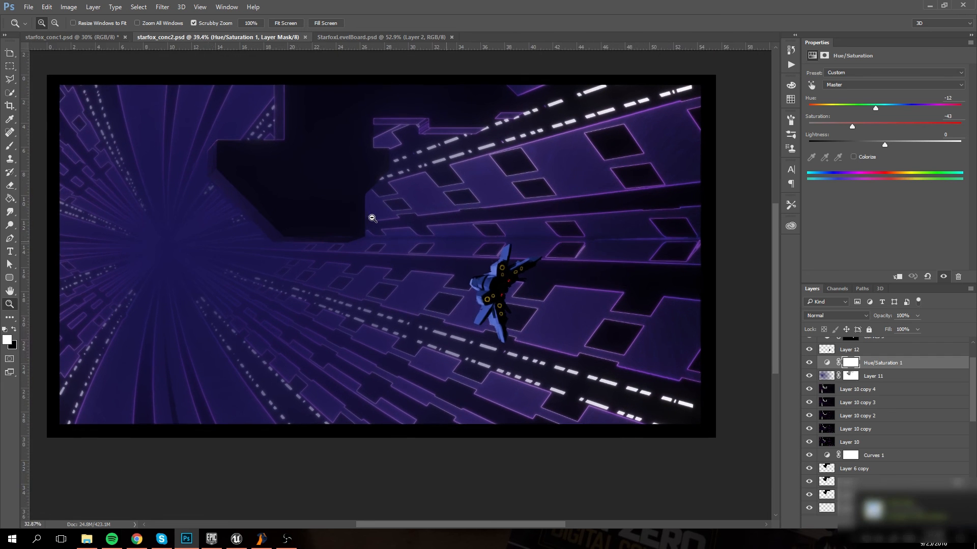
pyautogui.keyDown('alt'); pyautogui.scroll(1, 372, 218); pyautogui.keyUp('alt')
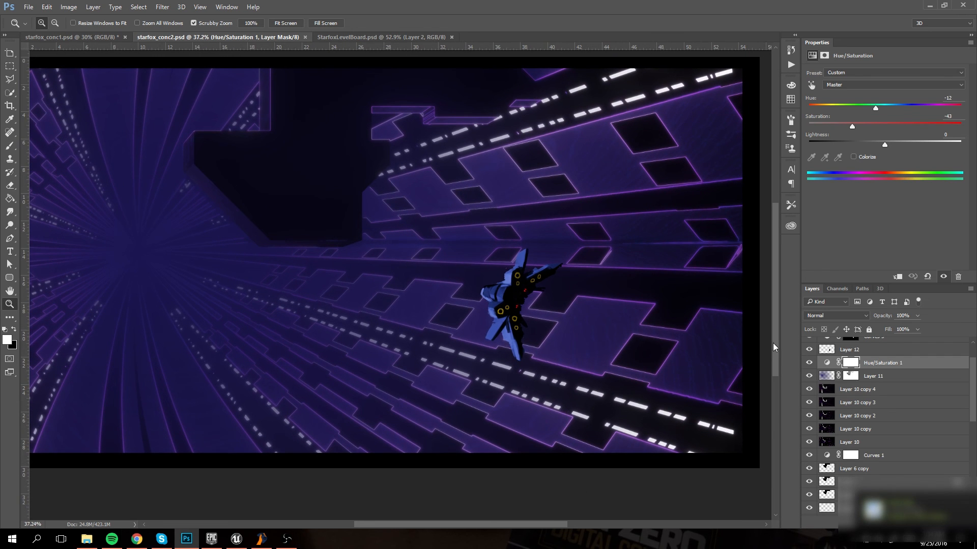
pyautogui.moveTo(777, 343); pyautogui.dragTo(779, 333)
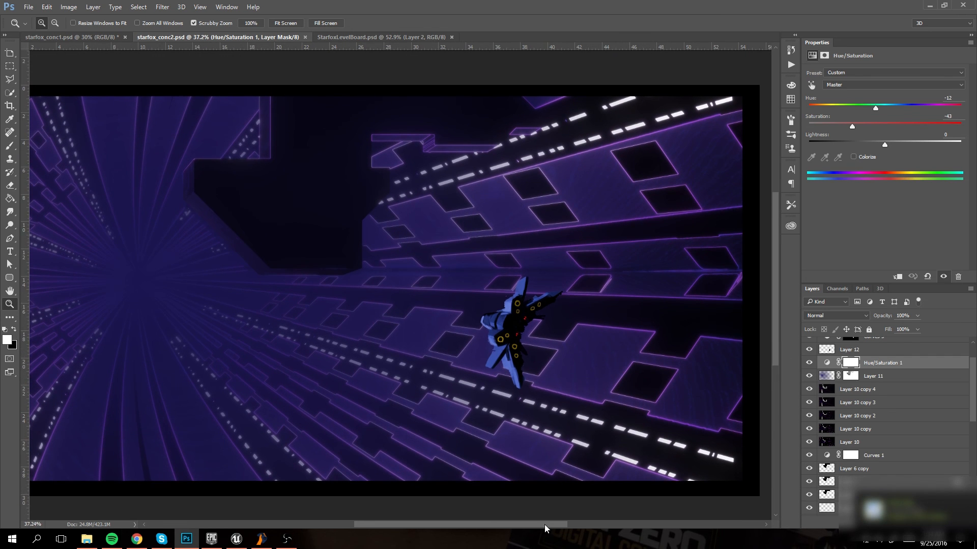
pyautogui.moveTo(544, 524)
pyautogui.mouseDown()
pyautogui.moveTo(528, 526)
pyautogui.moveTo(539, 524)
pyautogui.mouseUp()
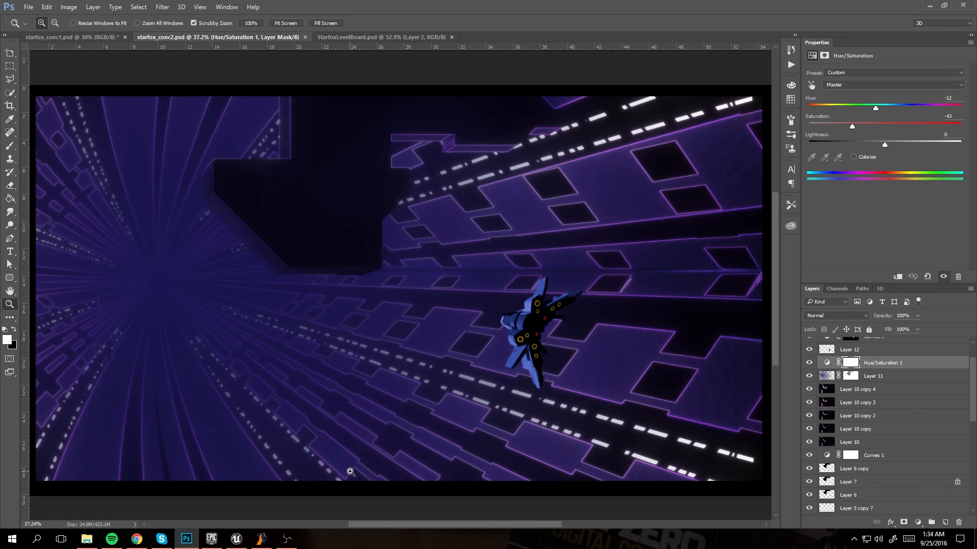
# Switch back to Unreal Editor and inspect the white Arwing model up close and the surrounding asteroid field
pyautogui.click(236, 539)
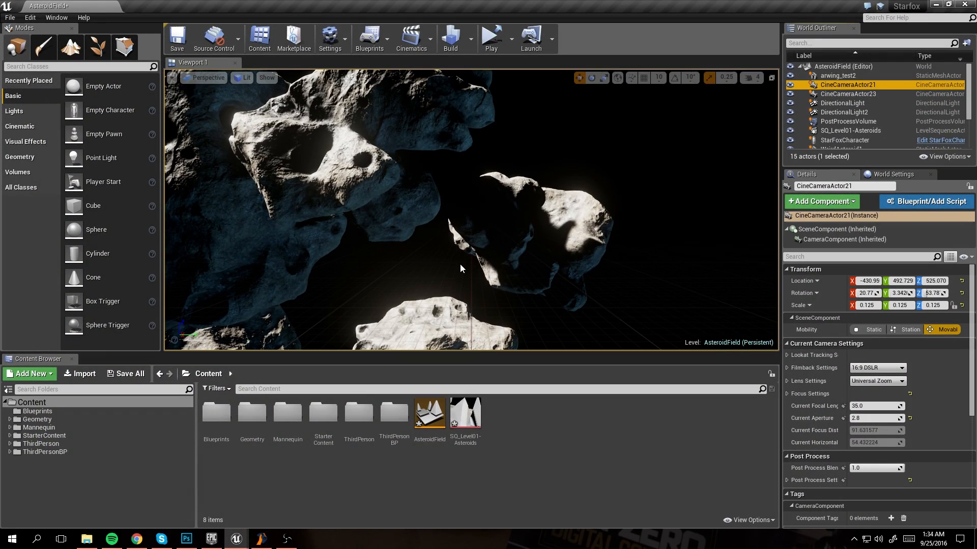
pyautogui.moveTo(460, 269); pyautogui.dragTo(698, 271, button='right')
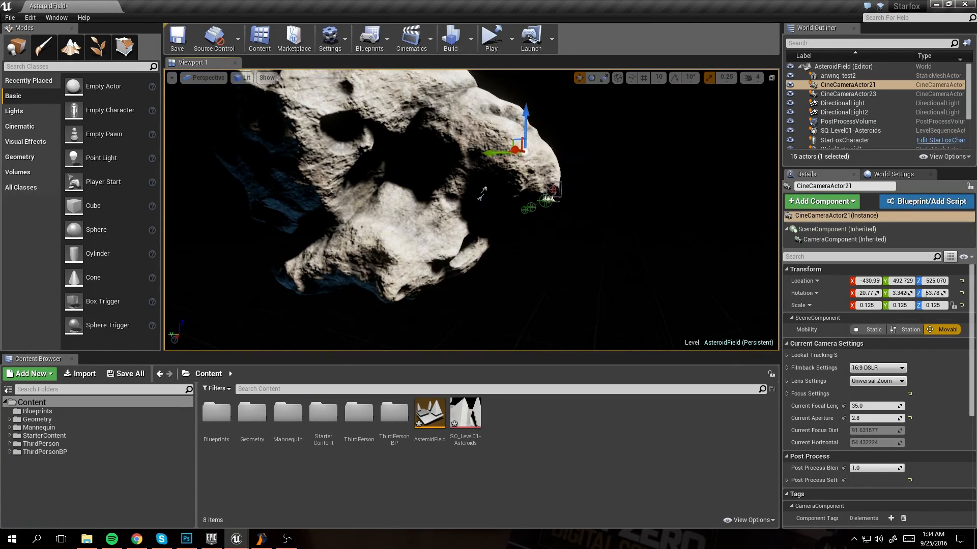
pyautogui.moveTo(471, 210); pyautogui.dragTo(534, 292, button='right')
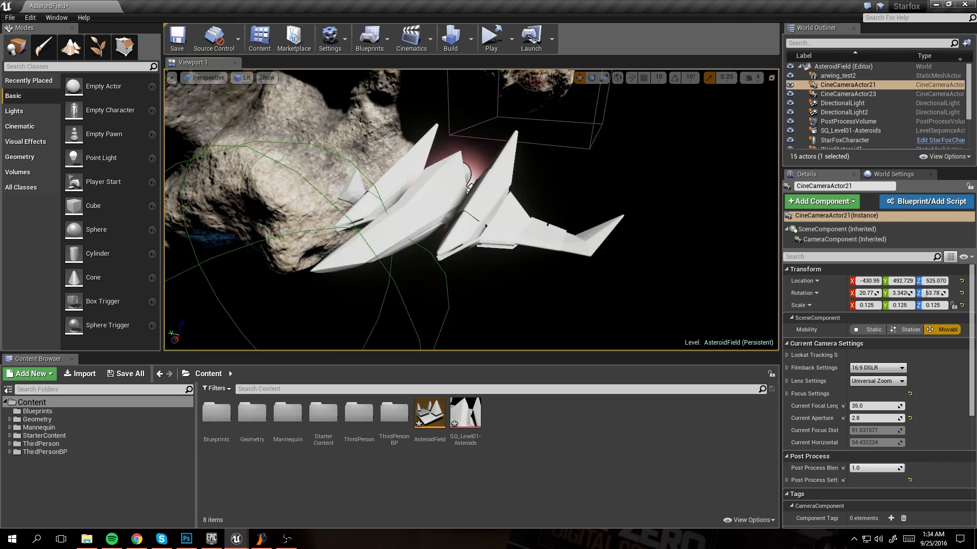
pyautogui.moveTo(469, 188); pyautogui.dragTo(285, 133, button='right')
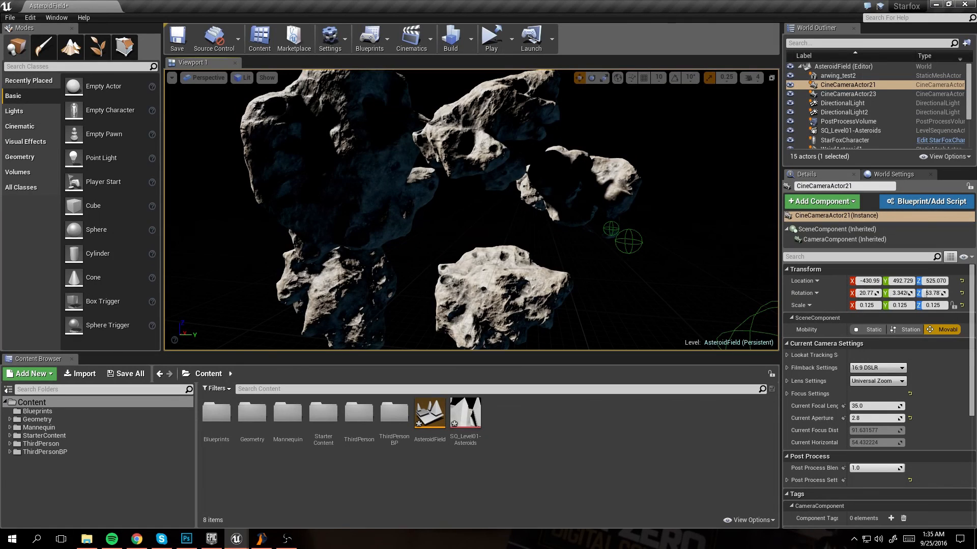
pyautogui.moveTo(291, 546)
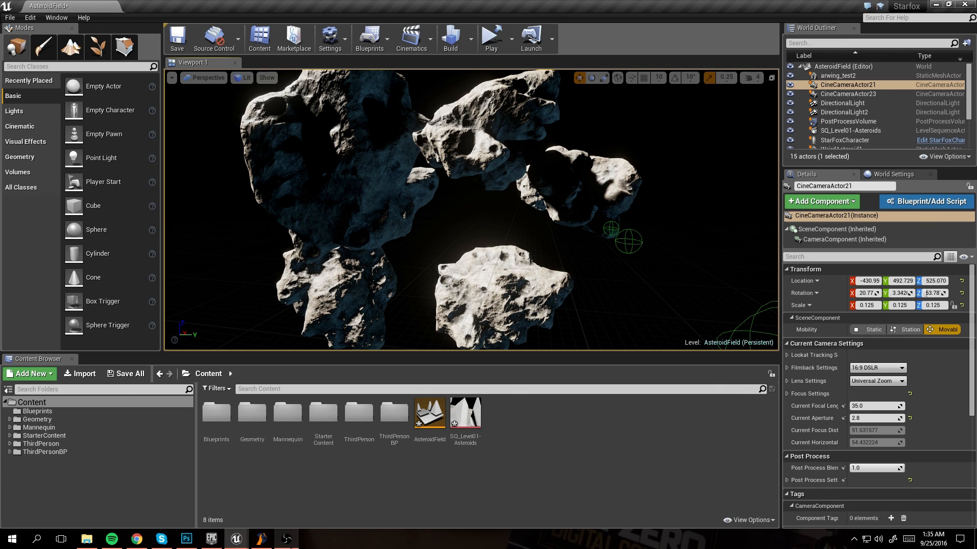
pyautogui.click(291, 547)
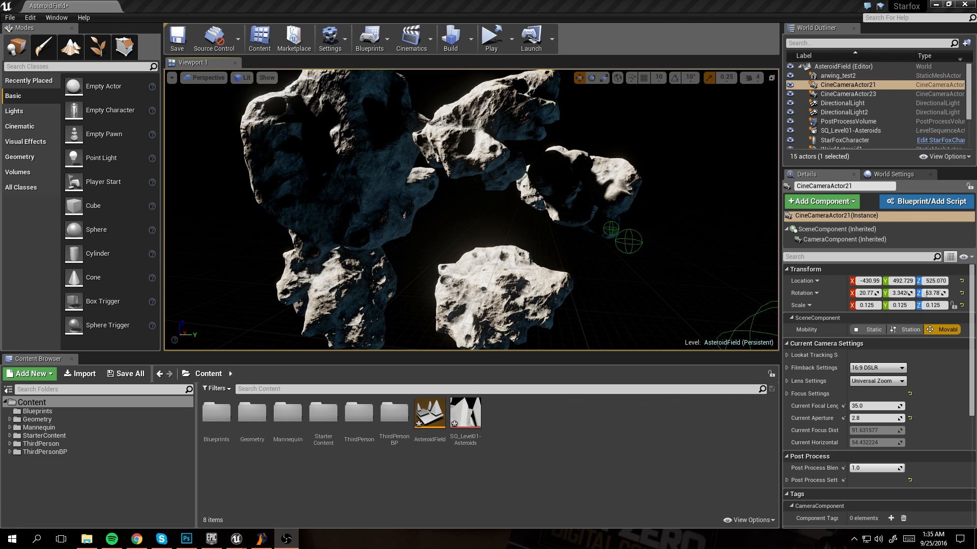